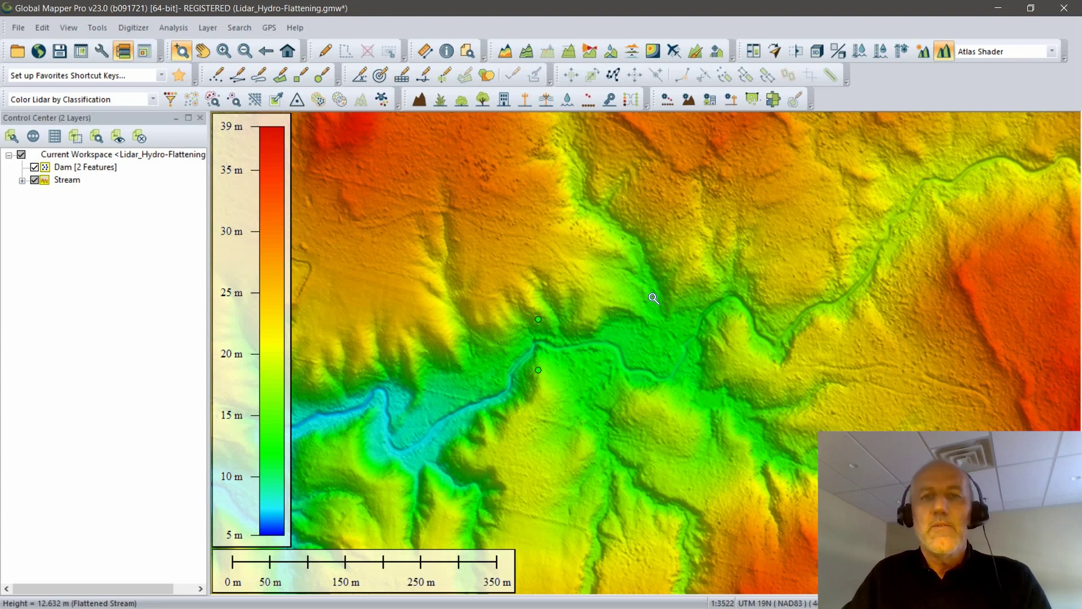
# - Open the Terrain Paint Options for the Flattened Stream layer
pyautogui.click(697, 53)
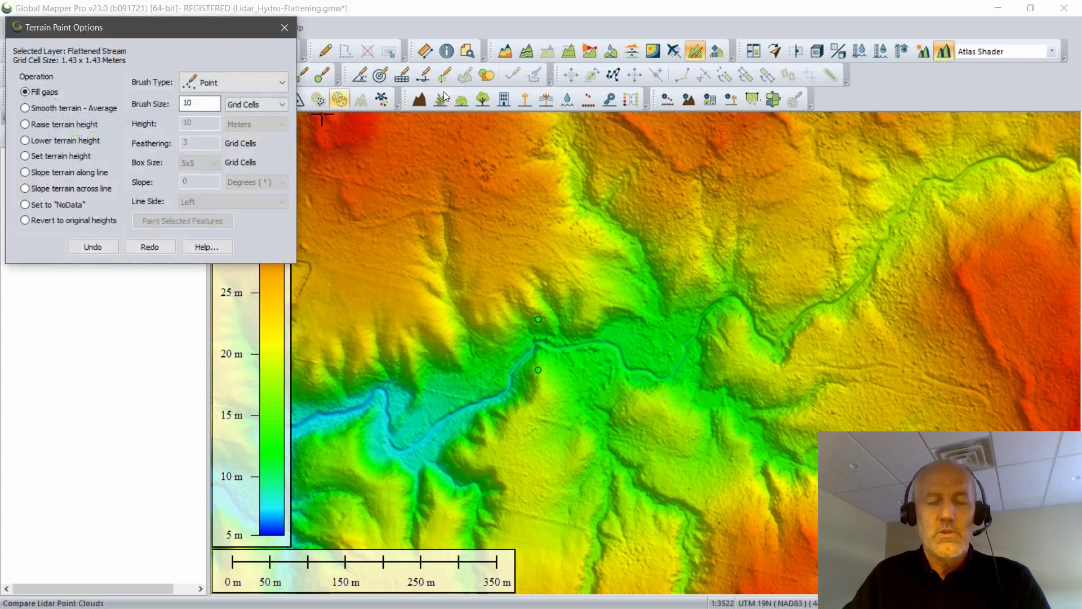
# - Configure a vertex Line brush with Set terrain height, 5 Meters wide and 16 m height
pyautogui.moveTo(206, 31)
pyautogui.mouseDown()
pyautogui.moveTo(262, 129)
pyautogui.moveTo(335, 184)
pyautogui.moveTo(353, 183)
pyautogui.mouseUp()
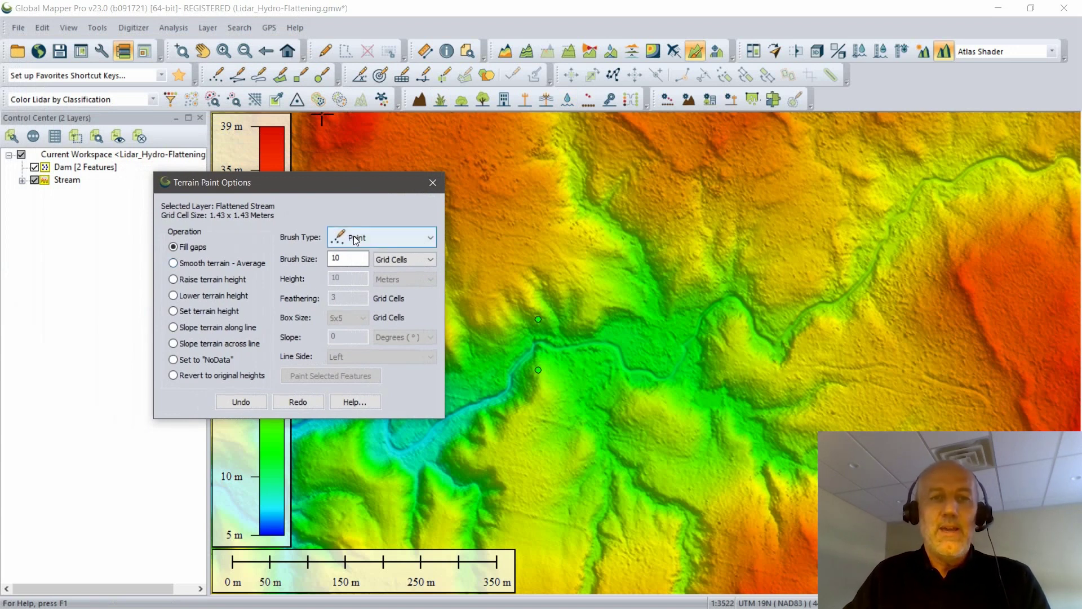
pyautogui.click(384, 239)
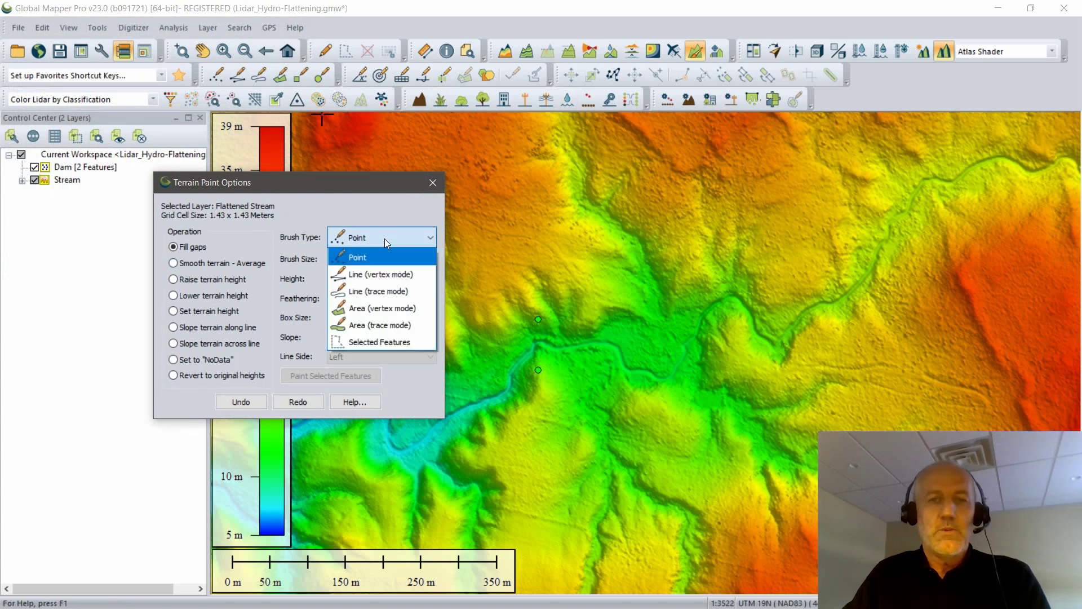
pyautogui.click(381, 275)
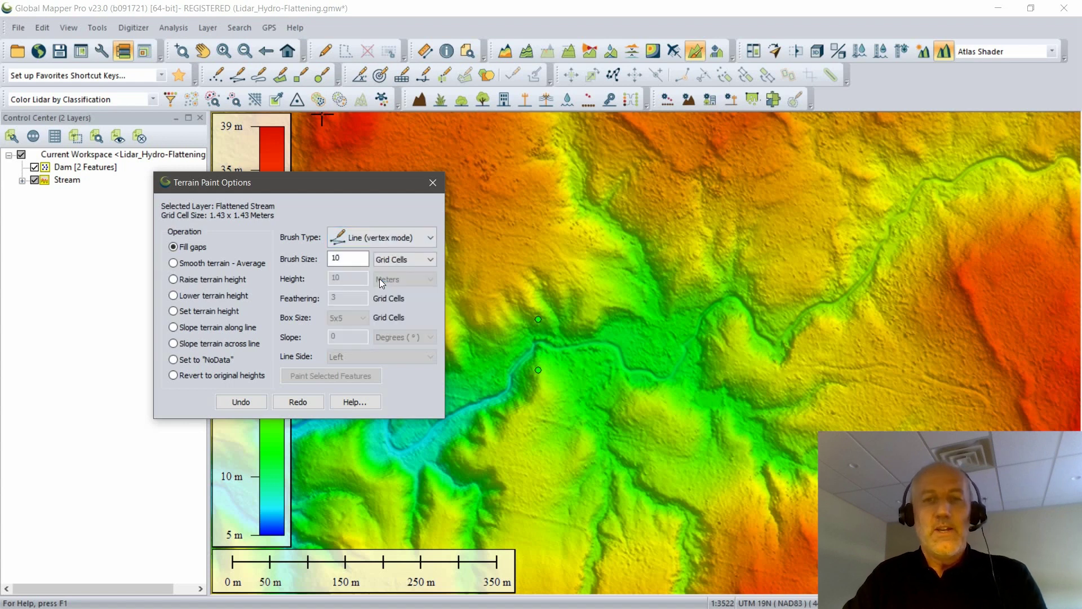
pyautogui.click(179, 312)
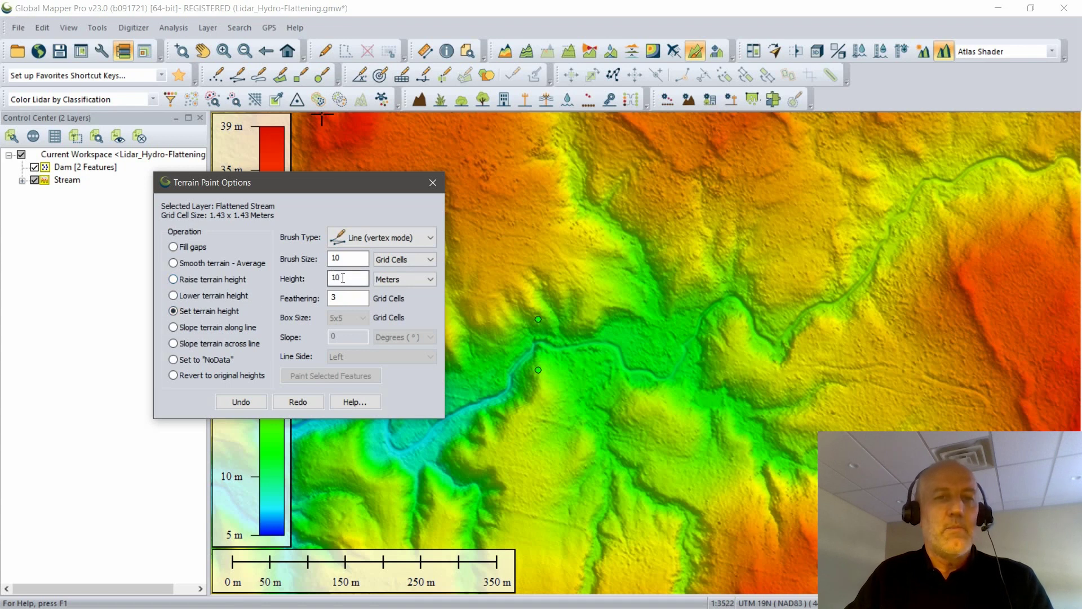
pyautogui.moveTo(346, 259); pyautogui.dragTo(322, 258)
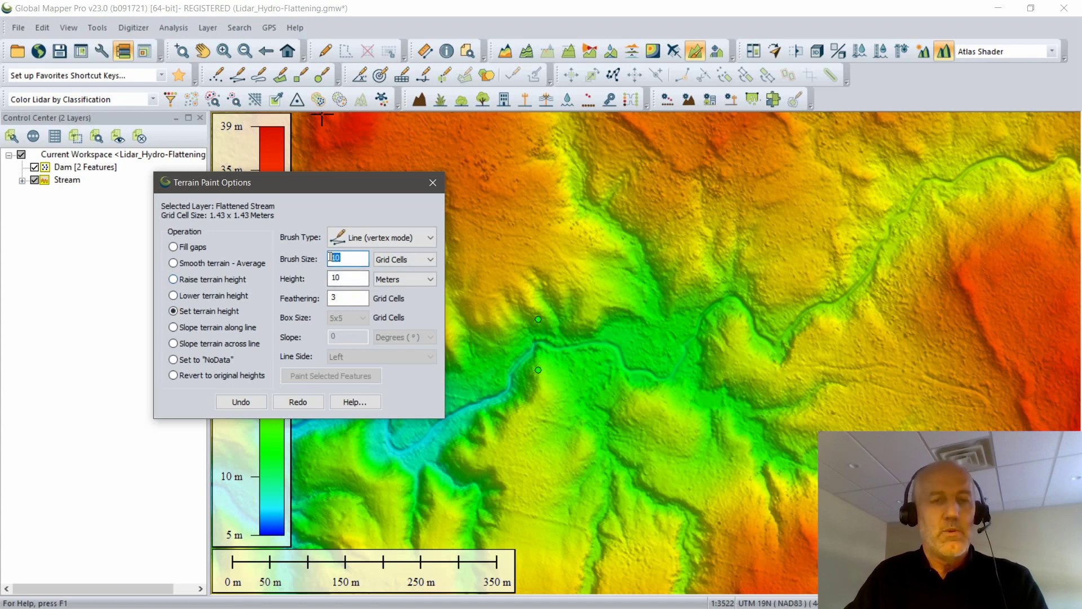
pyautogui.write('5')
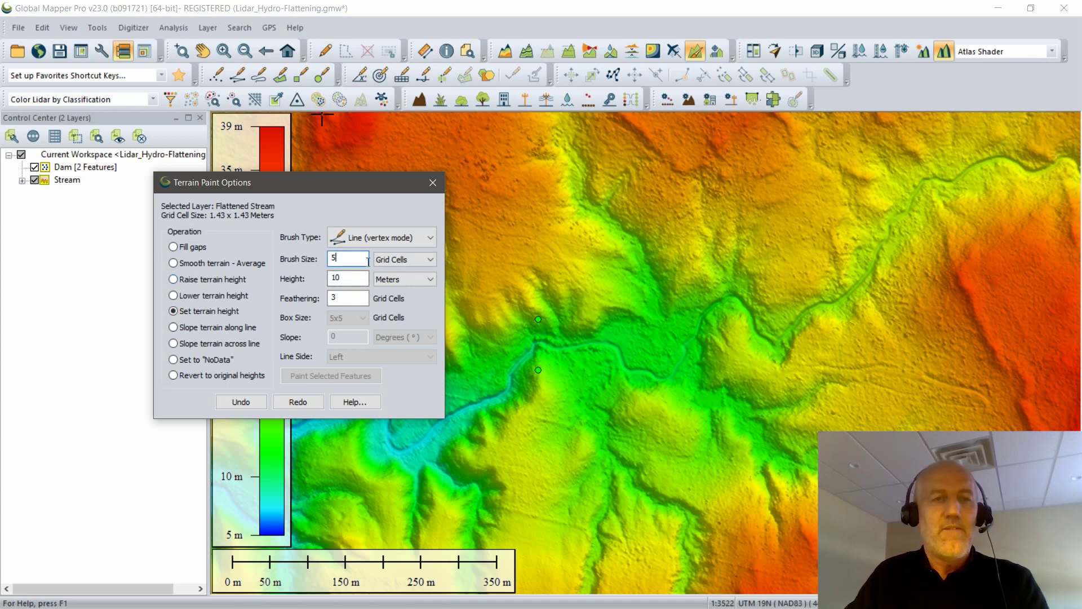
pyautogui.click(381, 260)
pyautogui.click(384, 276)
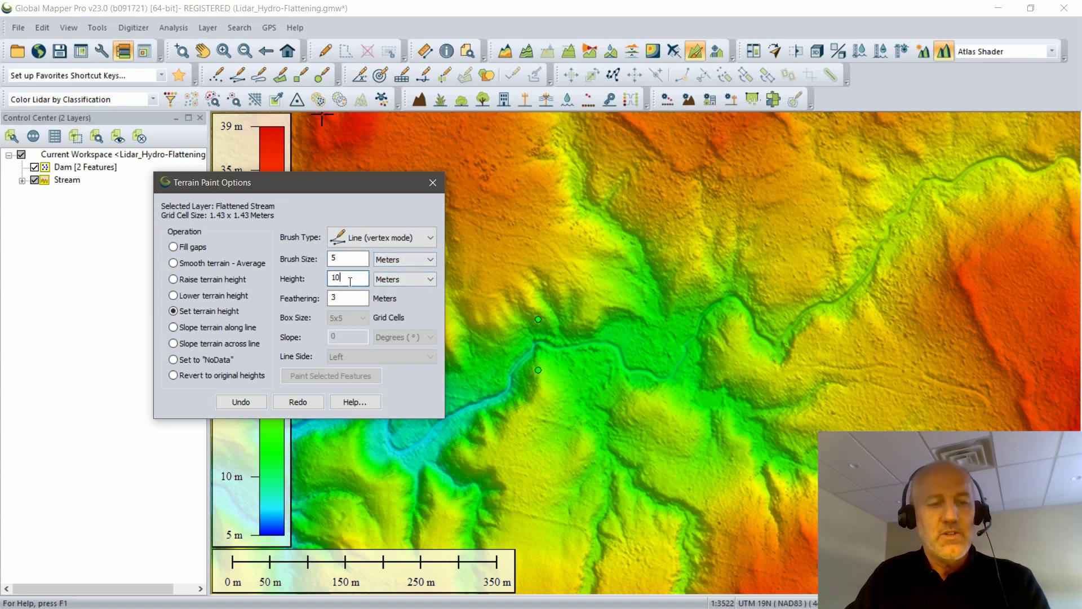
pyautogui.doubleClick(330, 280)
pyautogui.write('16')
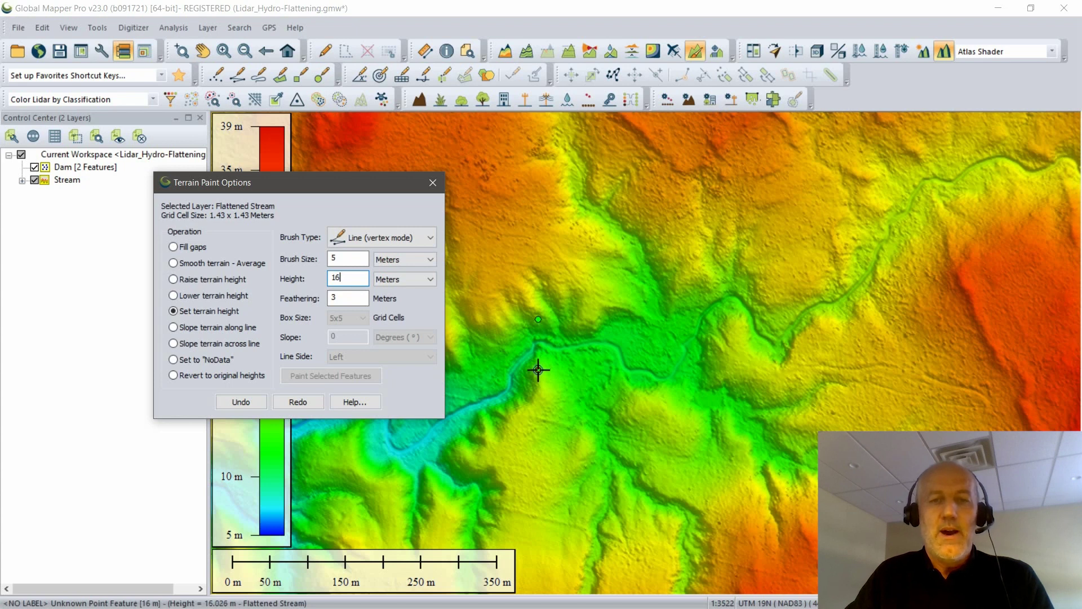
# - Paint the 16 m dam line between the lower and upper Dam points, then close the paint options
pyautogui.click(539, 371)
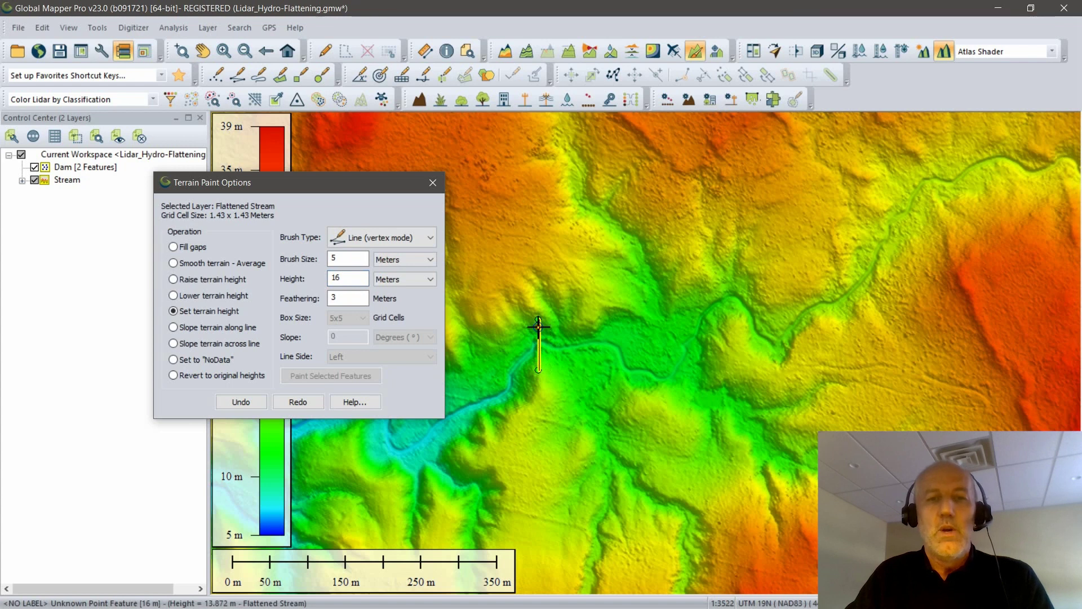
pyautogui.rightClick(538, 325)
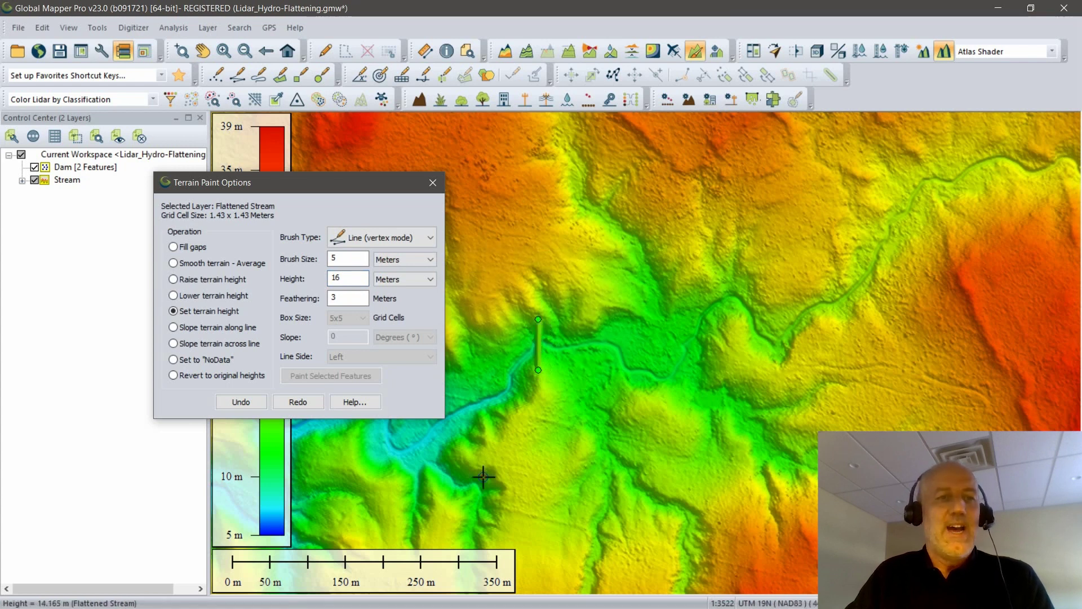
pyautogui.click(436, 185)
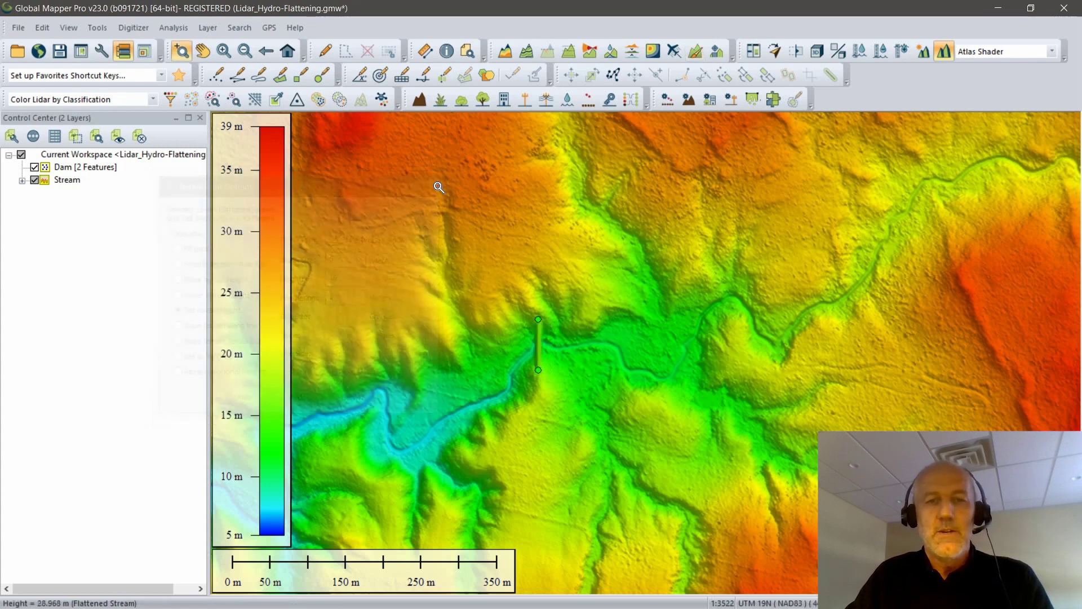
# - Hide the Dam layer and inspect the painted dam ridge in the 3D view
pyautogui.click(35, 168)
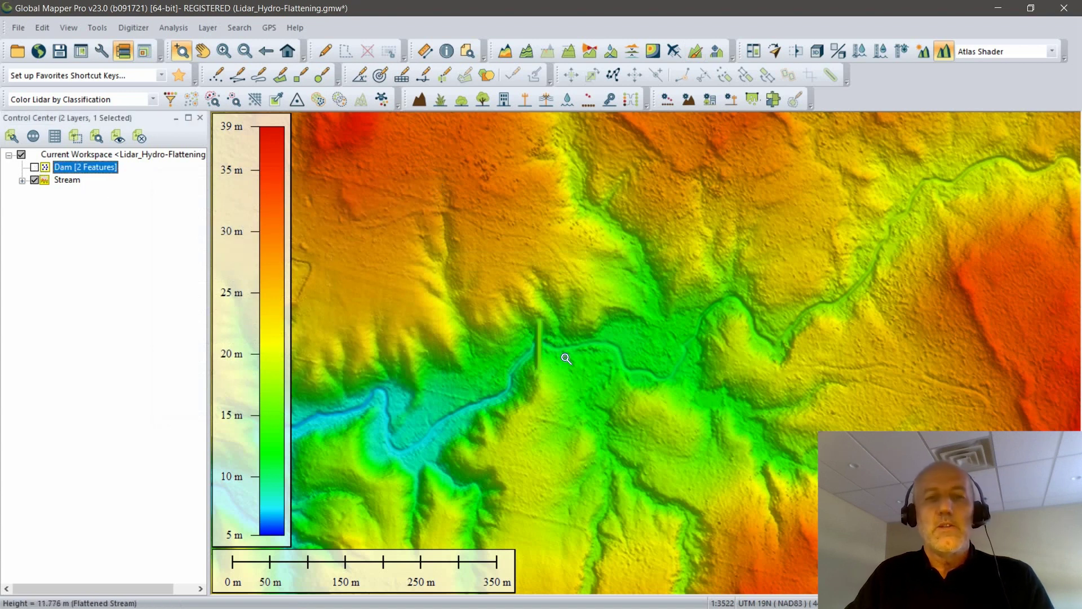
pyautogui.scroll(2, 566, 358)
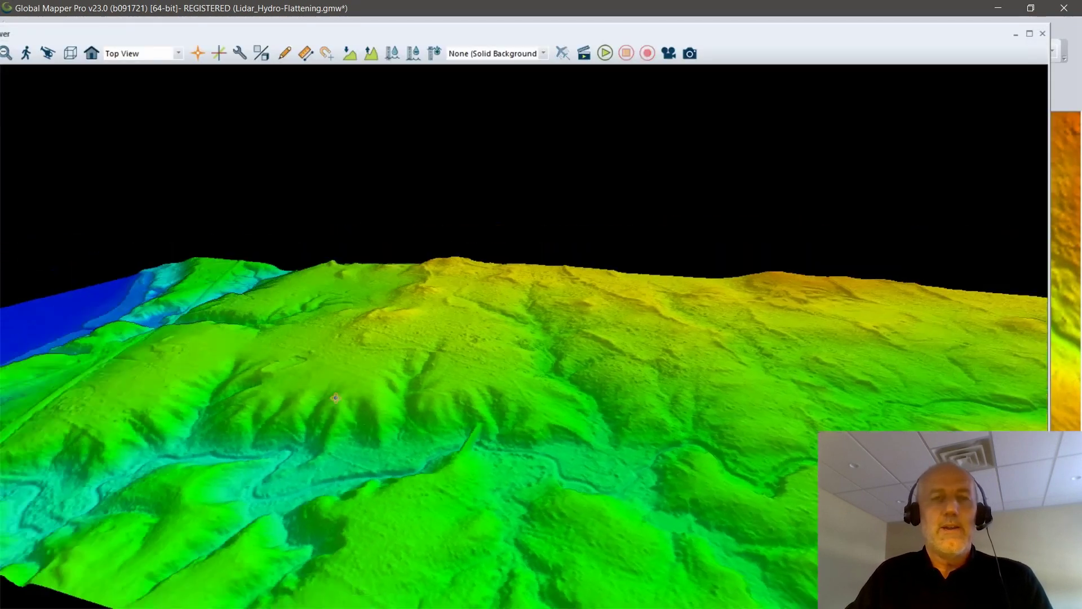
pyautogui.moveTo(335, 398); pyautogui.dragTo(419, 435)
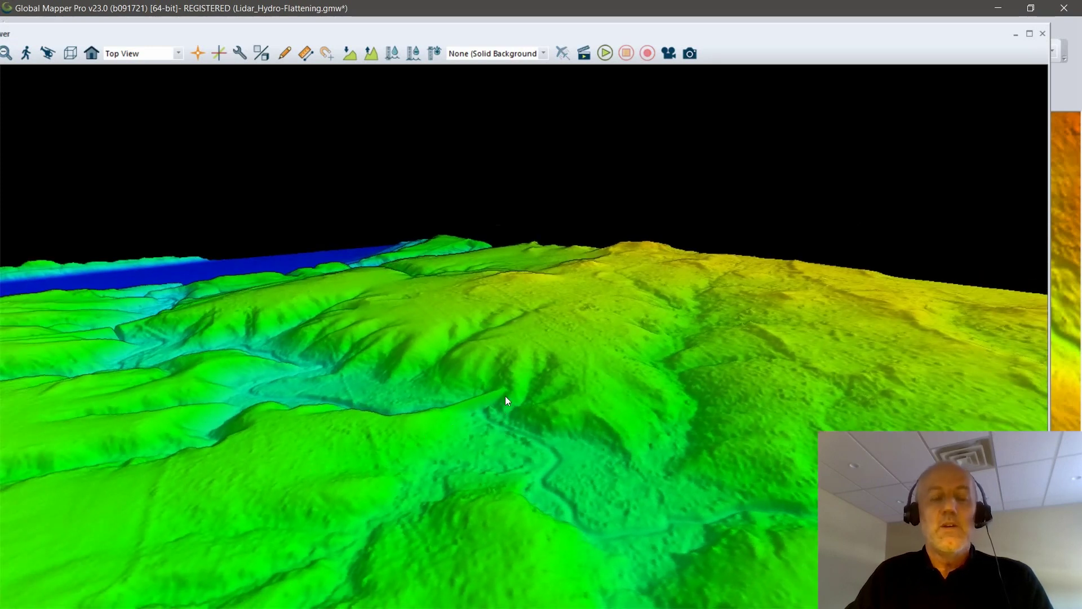
pyautogui.moveTo(505, 400); pyautogui.dragTo(543, 429)
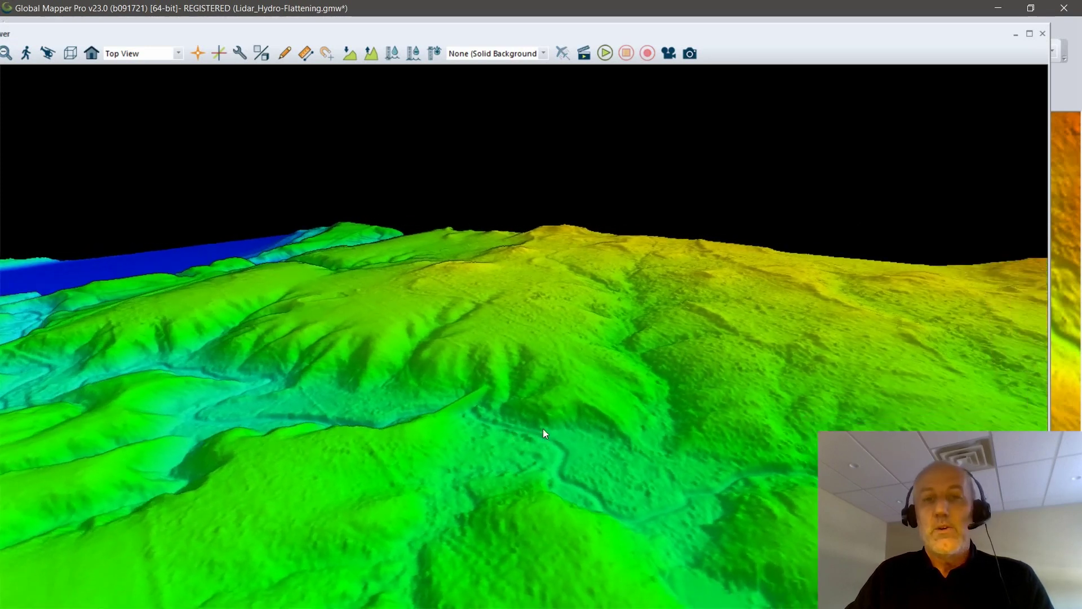
pyautogui.click(1043, 34)
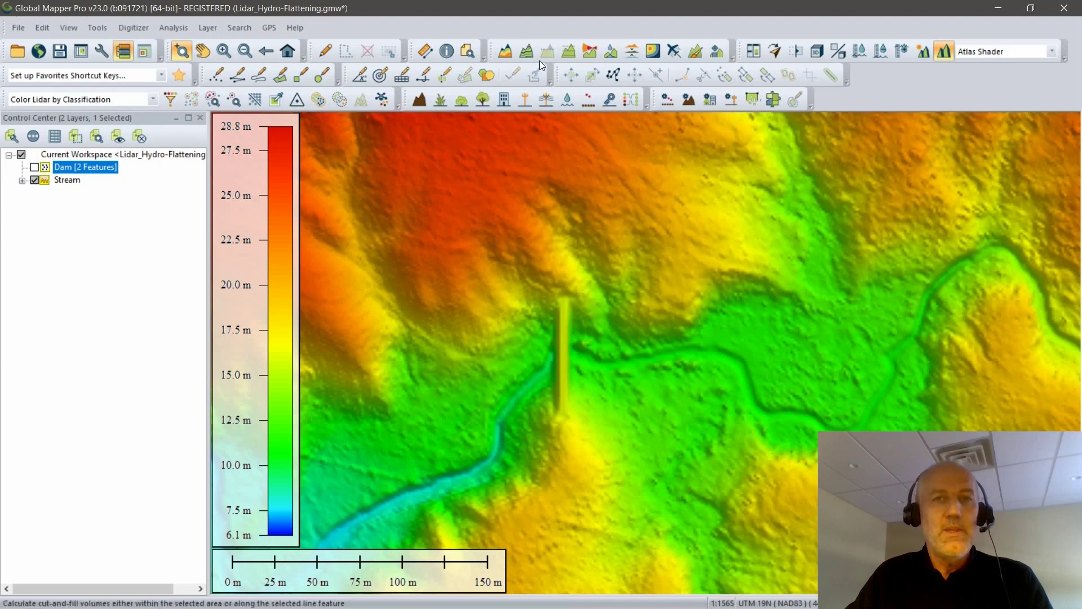
# - Generate contour lines only at the specified 15 Meters height
pyautogui.click(528, 52)
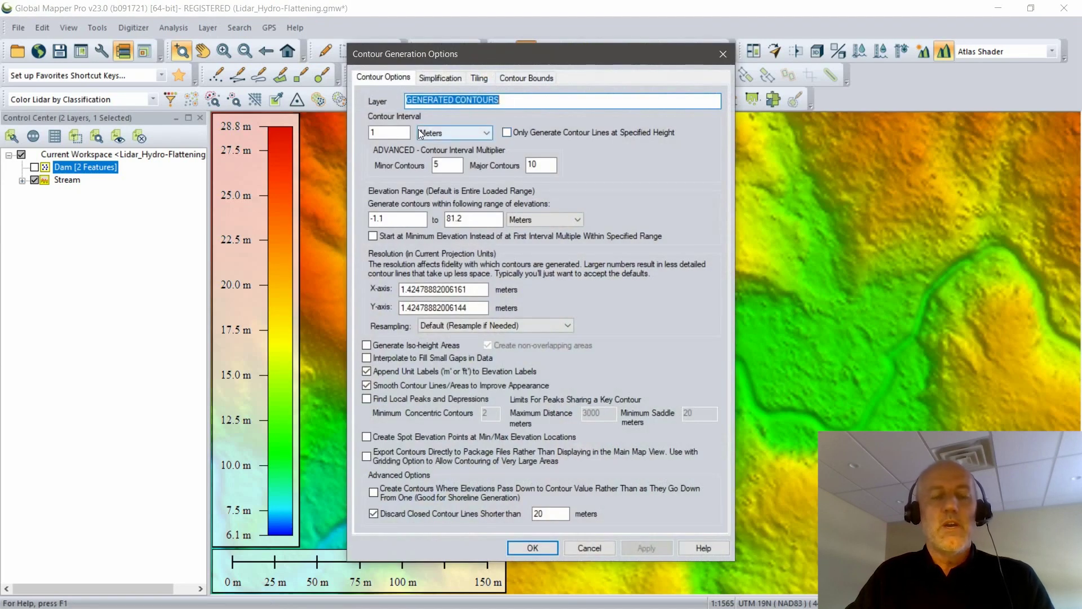
pyautogui.click(383, 132)
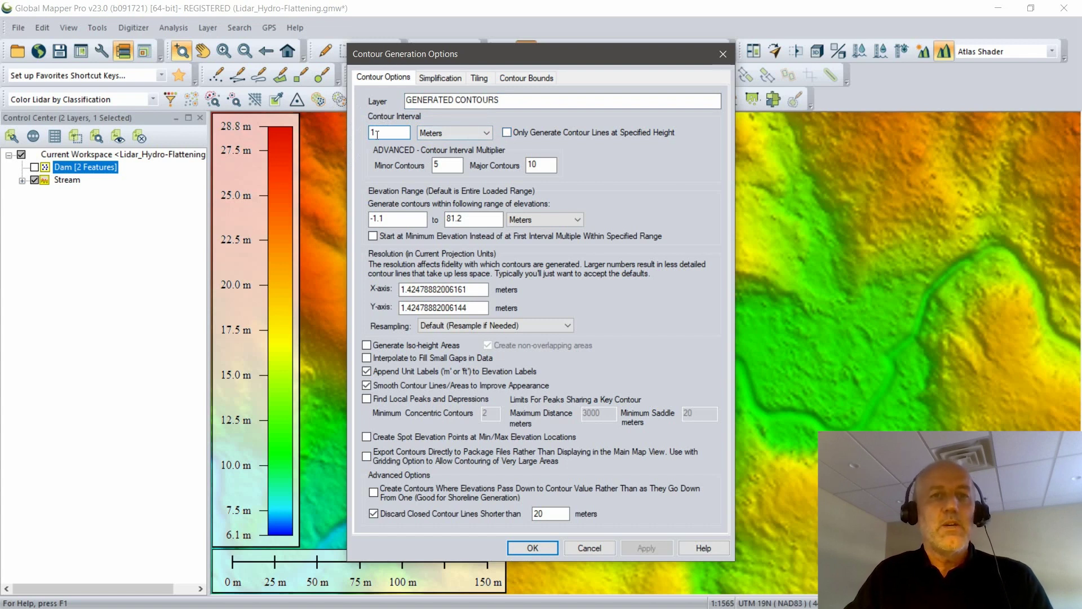
pyautogui.moveTo(397, 133); pyautogui.dragTo(368, 134)
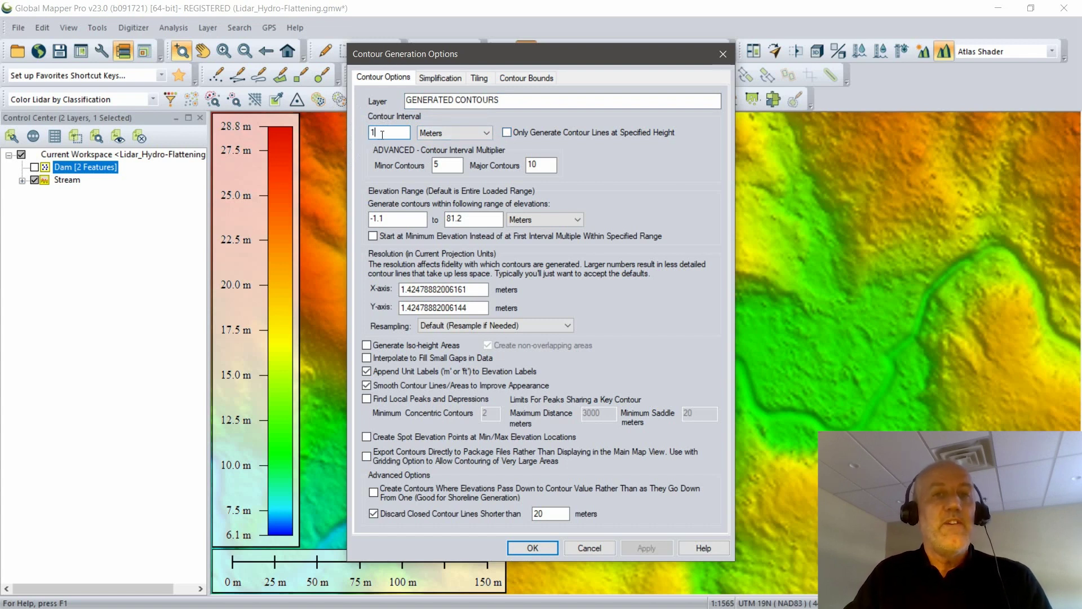
pyautogui.write('5')
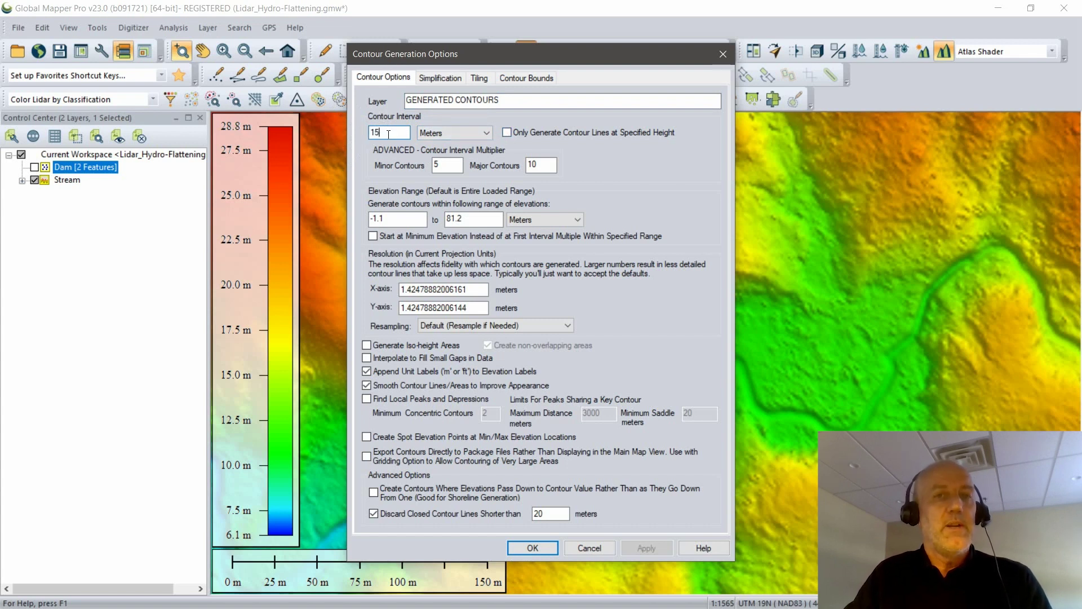
pyautogui.click(507, 133)
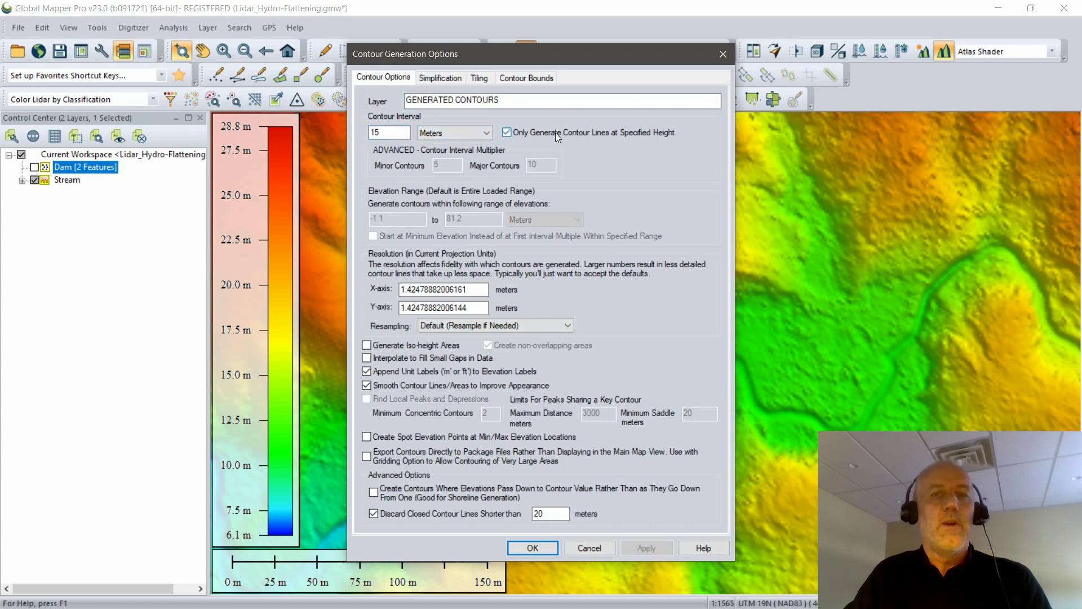
pyautogui.press('ctrl')
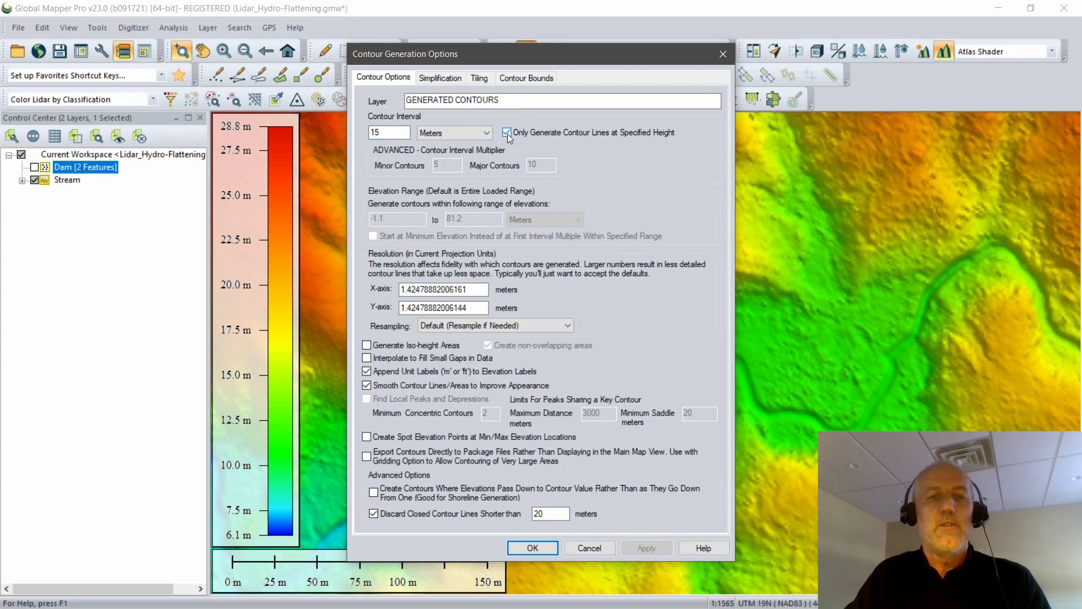
pyautogui.click(546, 549)
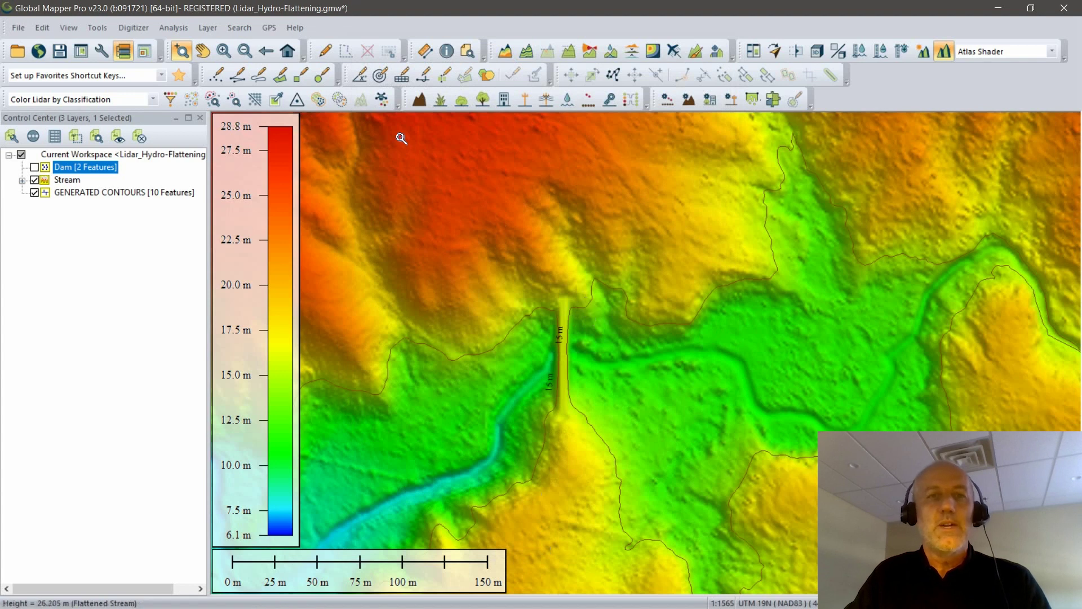
# - With the Digitizer, build an area from the 15 m contour line using Create Area(s) from Line(s)
pyautogui.click(325, 53)
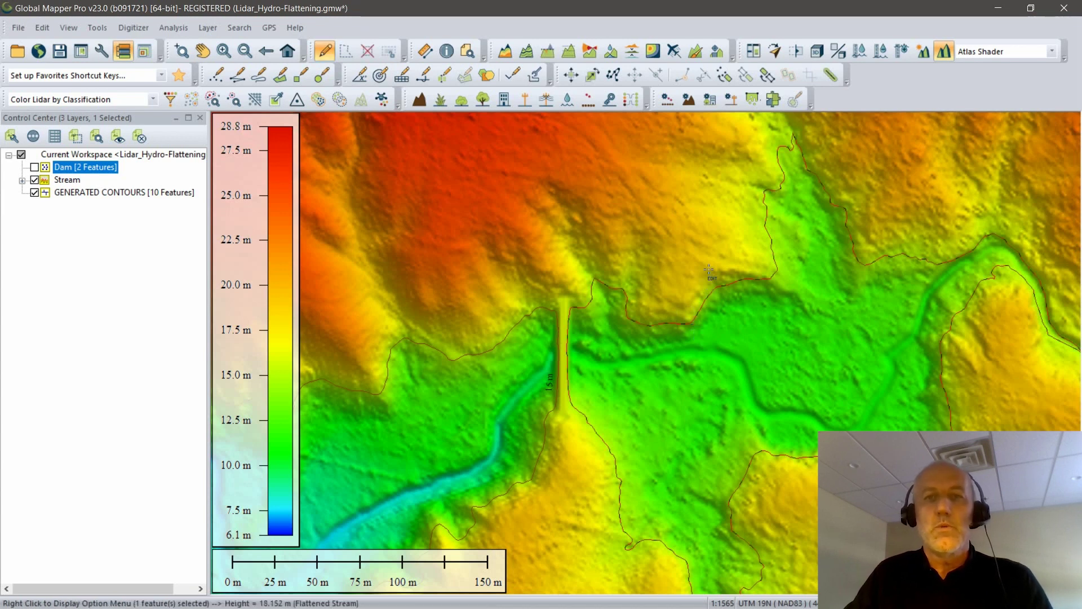
pyautogui.click(764, 76)
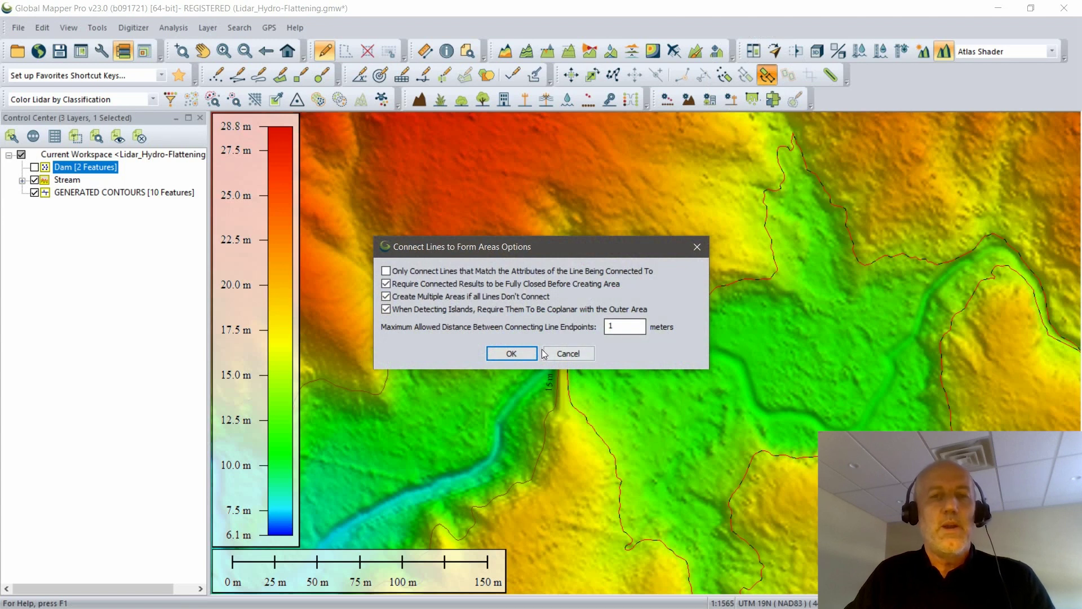
pyautogui.click(511, 353)
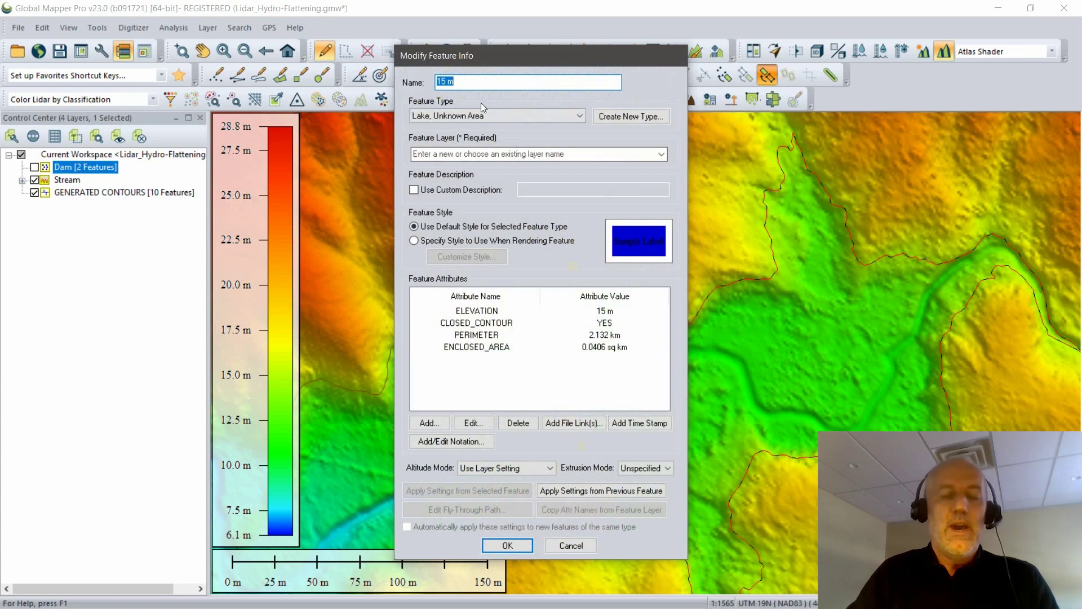
# - Clear the area's name and save it to a new Reservoir layer as Lake, Unknown Area
pyautogui.press('Delete')
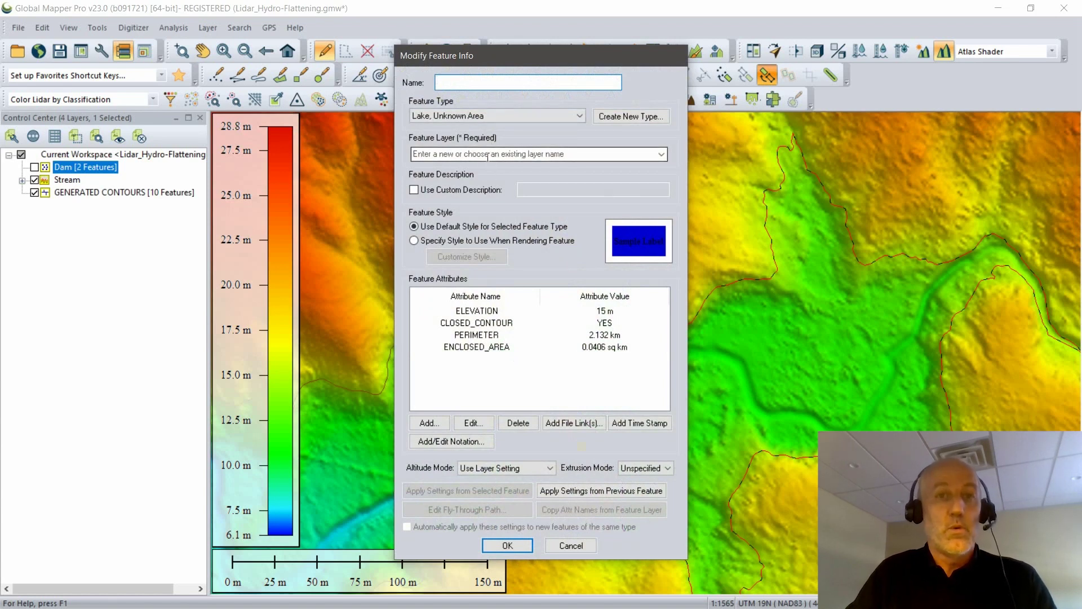
pyautogui.click(487, 156)
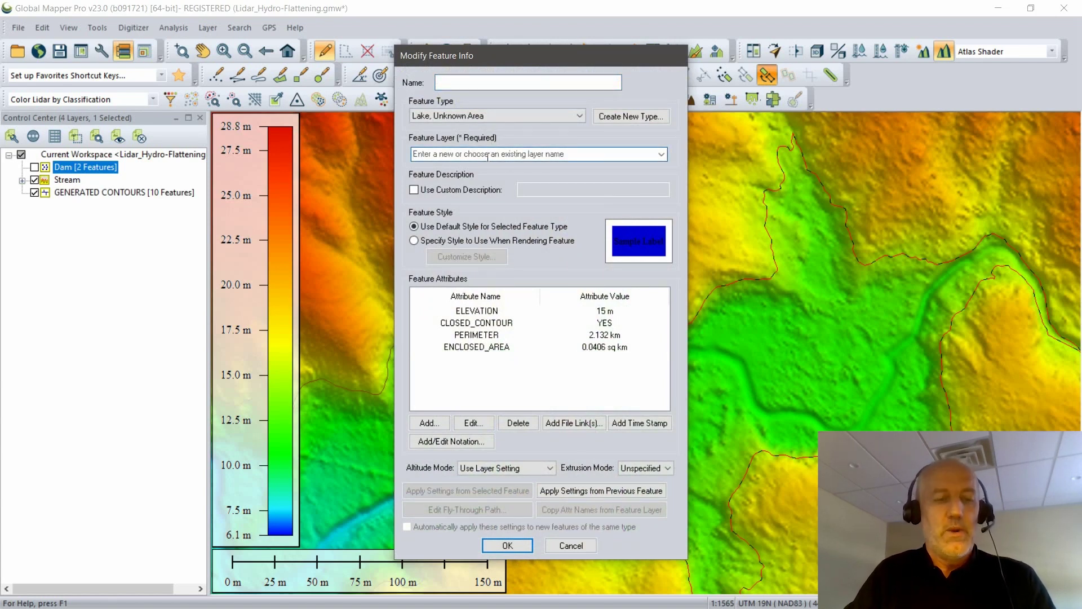
pyautogui.write('Reservoir')
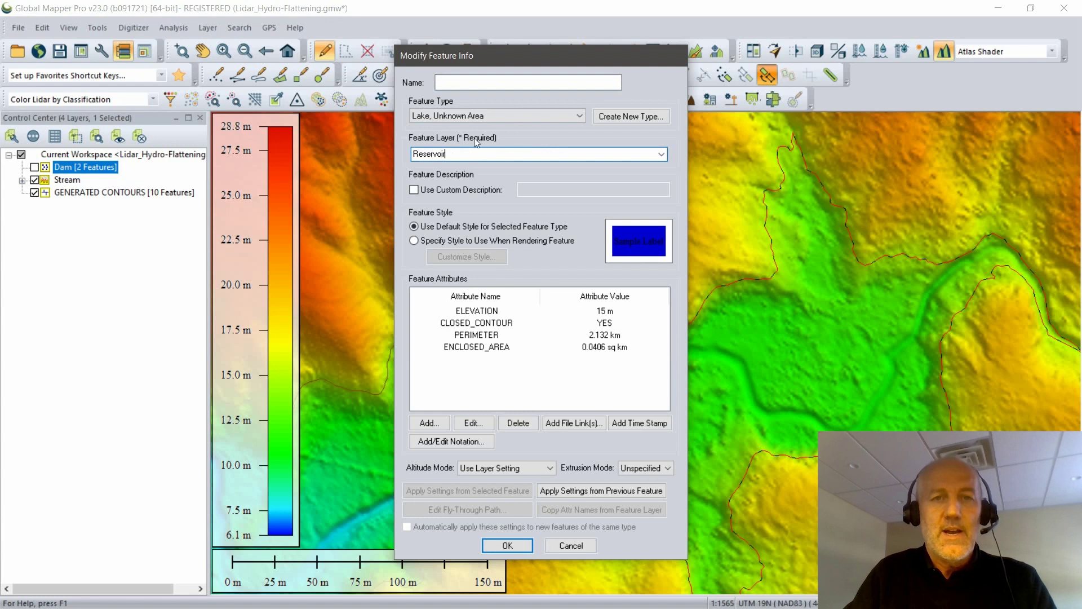
pyautogui.click(476, 118)
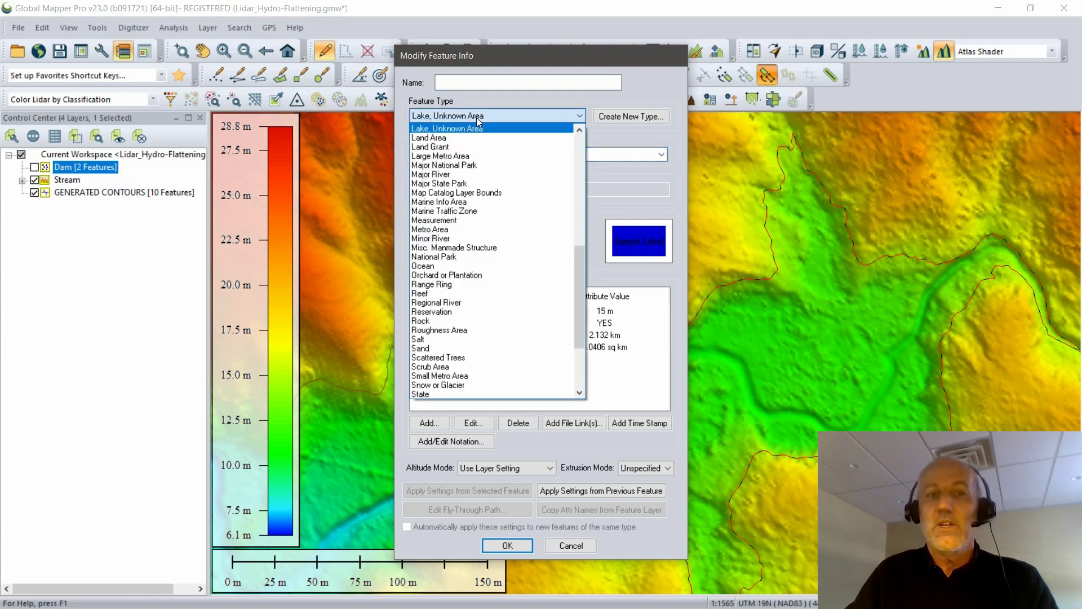
pyautogui.click(476, 118)
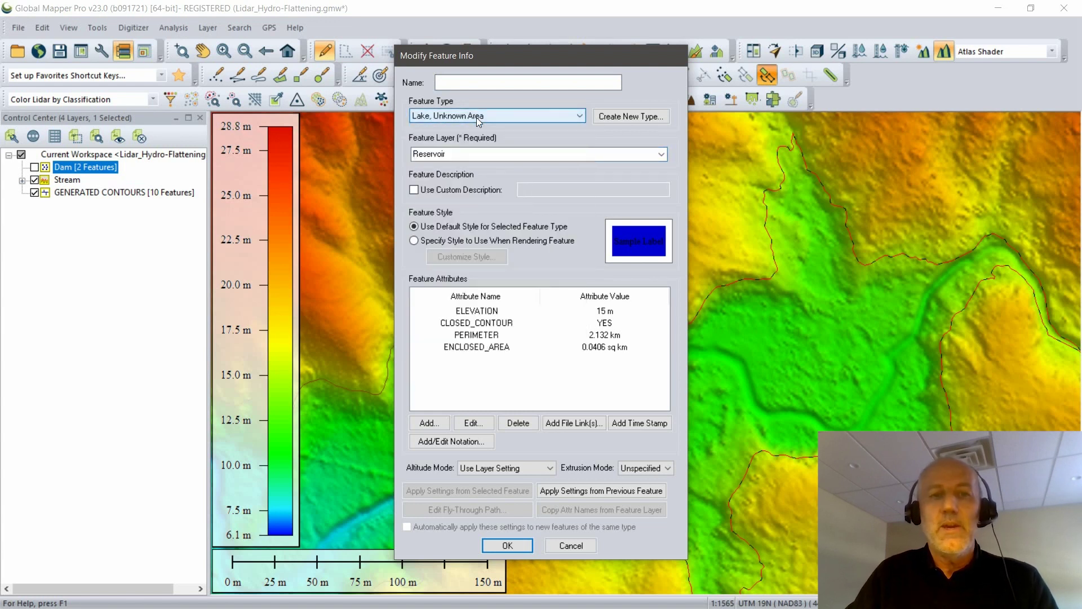
pyautogui.click(437, 117)
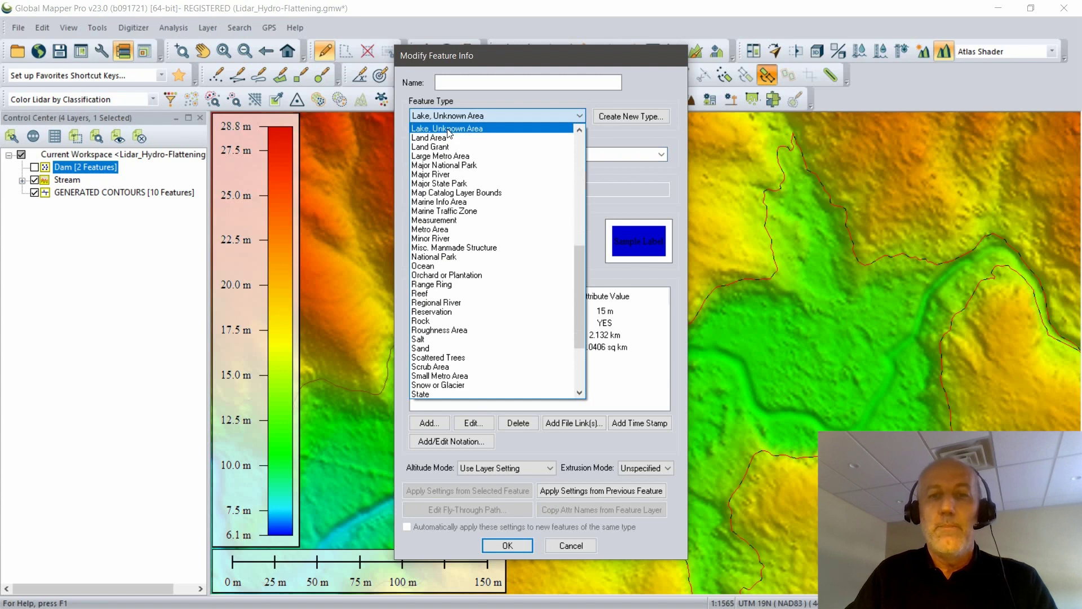
pyautogui.click(448, 129)
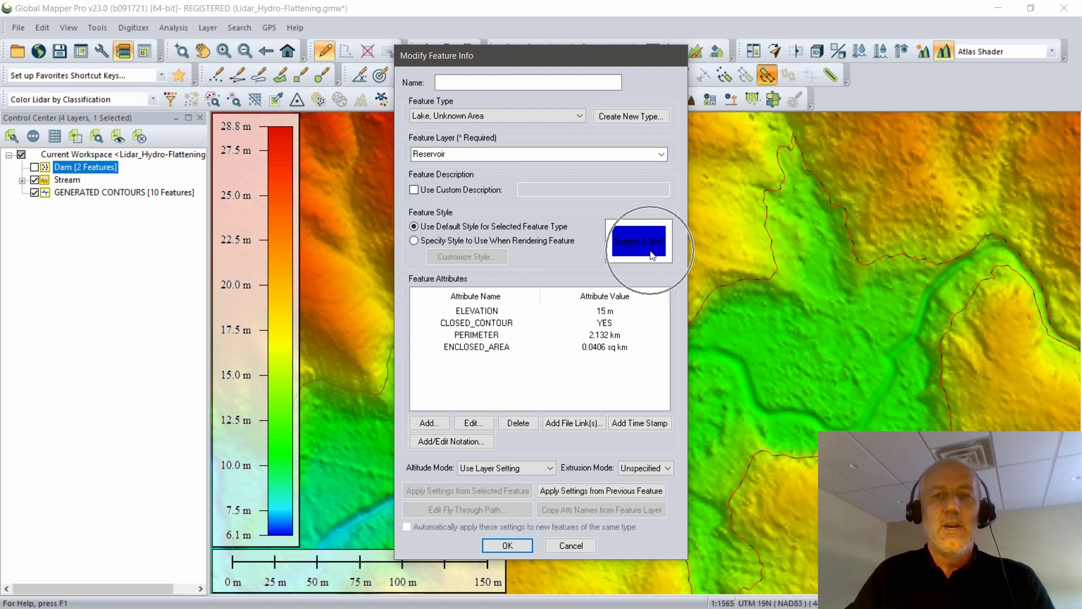
pyautogui.click(506, 545)
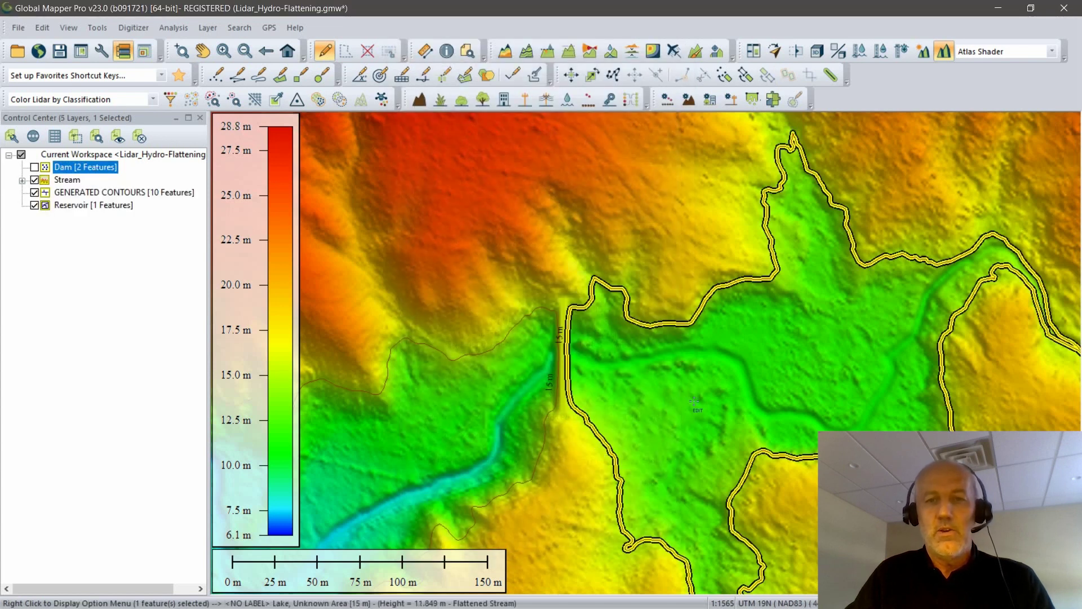
pyautogui.moveTo(694, 400); pyautogui.dragTo(652, 363)
# - Zoom out to see the whole lake and select the Reservoir lake area
pyautogui.scroll(-1, 652, 362)
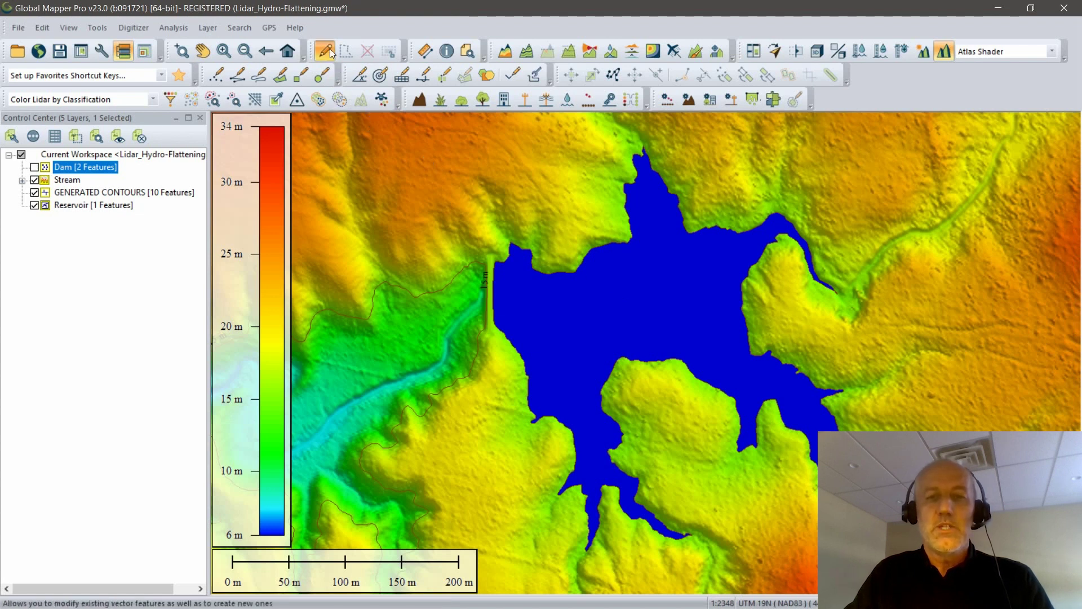
pyautogui.click(584, 289)
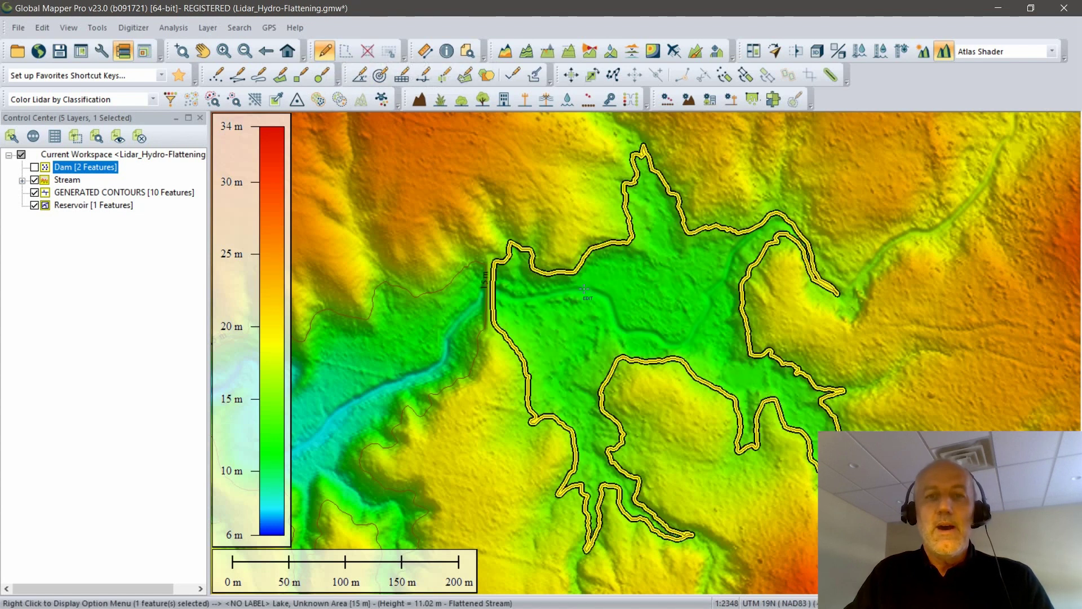
# - Run PILE VOLUME on the selected lake, giving 85504.413 cubic meters total volume
pyautogui.rightClick(631, 264)
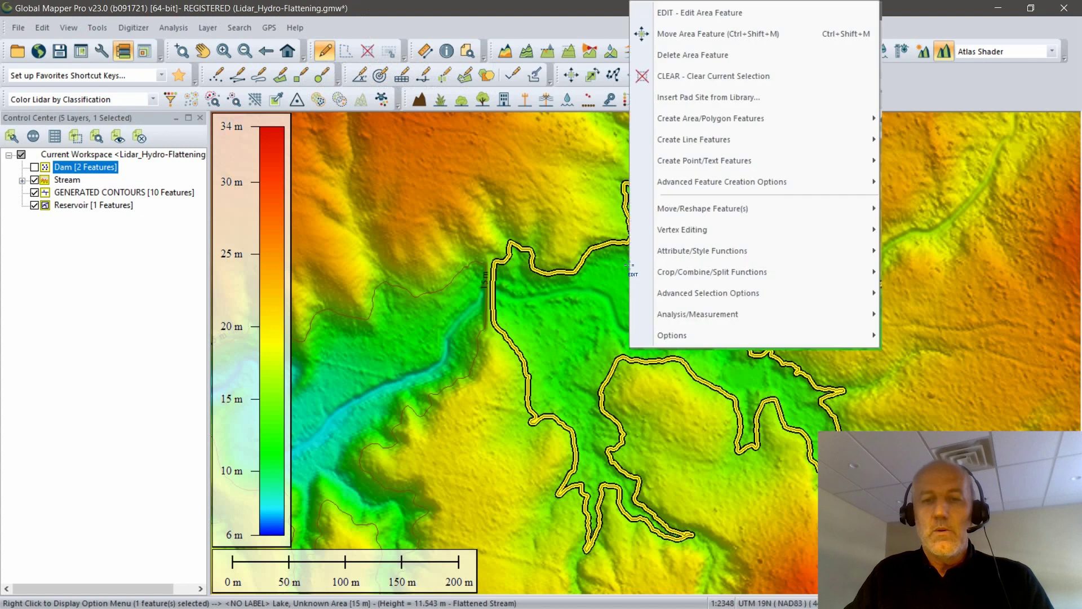
pyautogui.moveTo(691, 311)
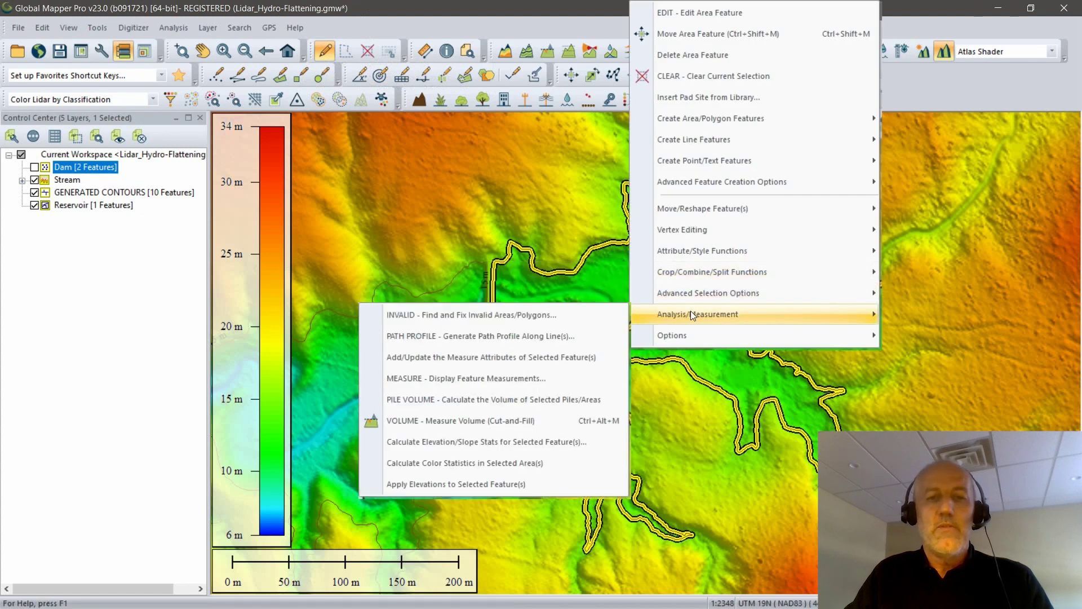
pyautogui.click(520, 400)
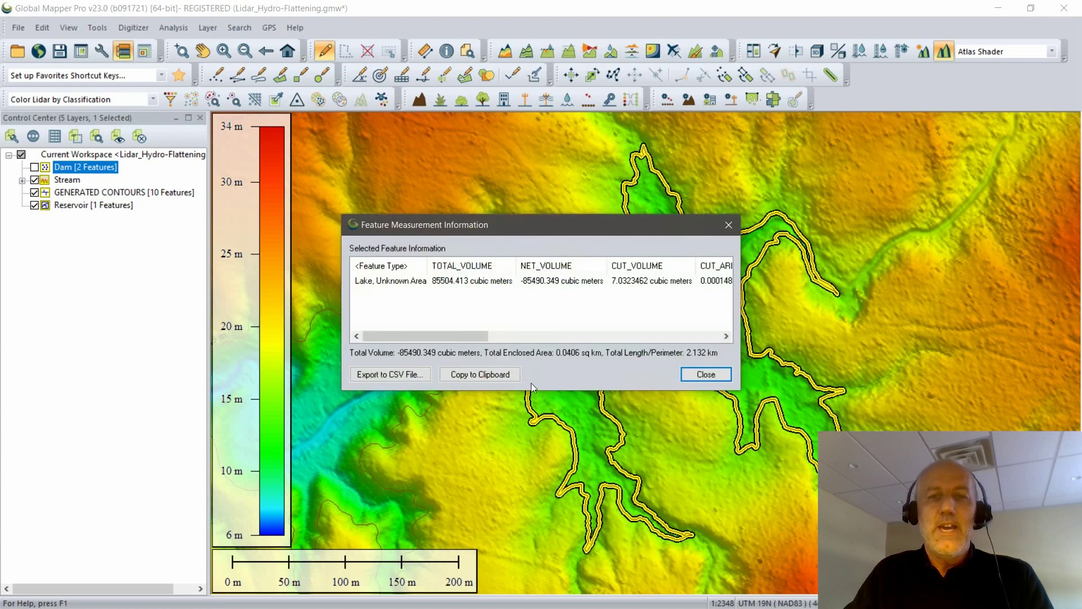
# - Reveal the FILL_VOLUME column (85497.381 cubic meters) and move the results to the top-left
pyautogui.moveTo(485, 337); pyautogui.dragTo(574, 340)
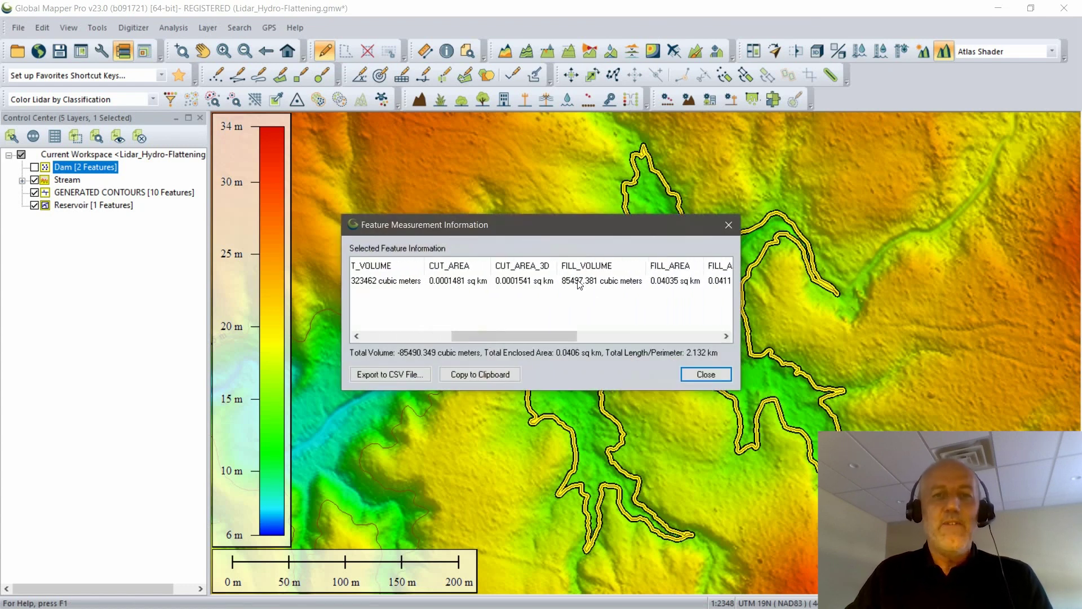
pyautogui.click(579, 287)
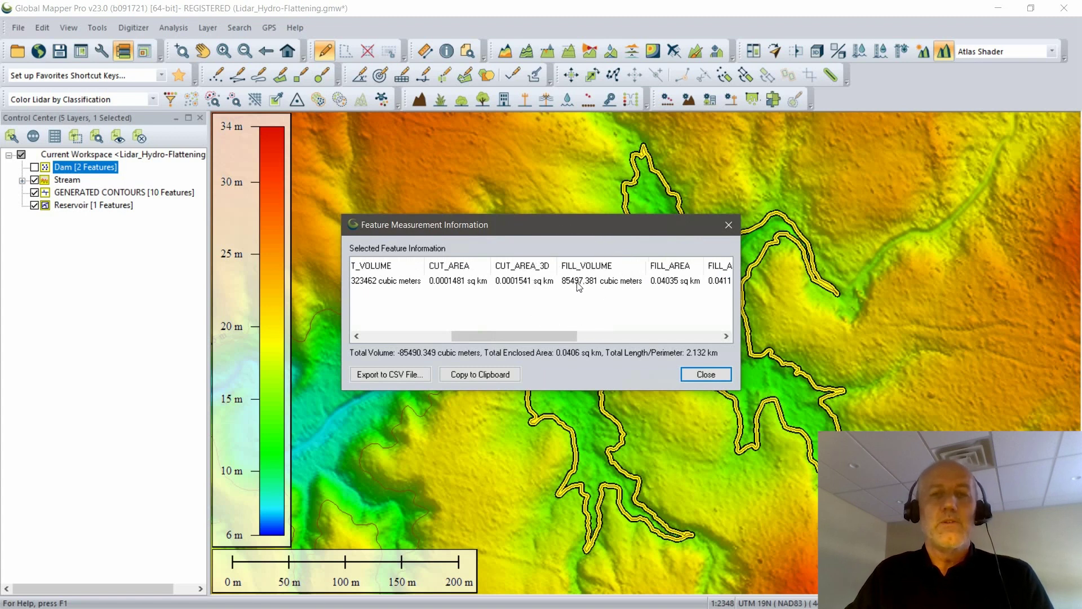
pyautogui.click(579, 287)
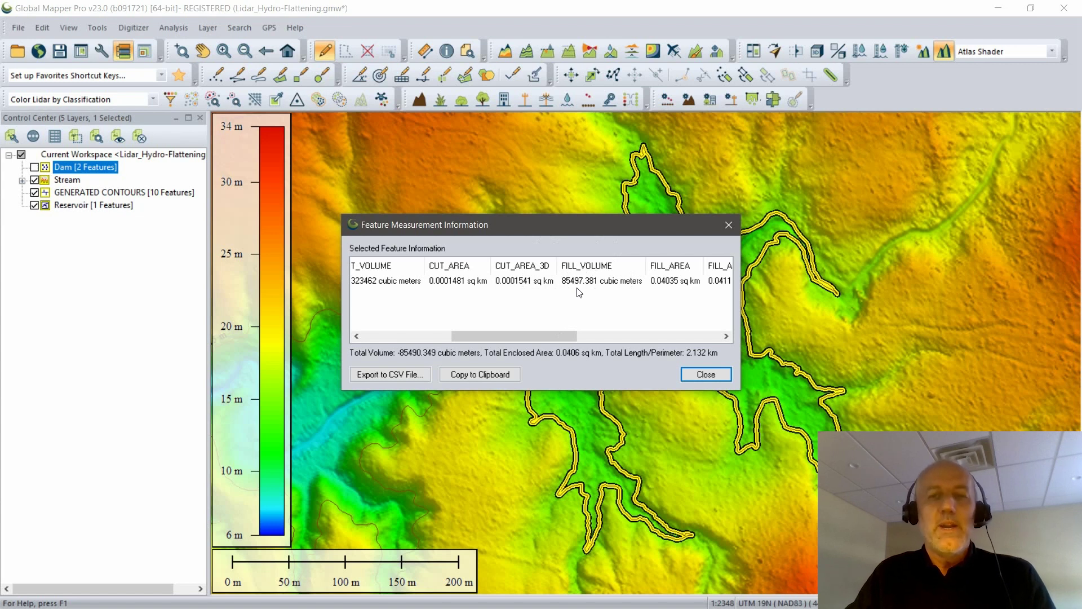
pyautogui.moveTo(556, 227); pyautogui.dragTo(281, 217)
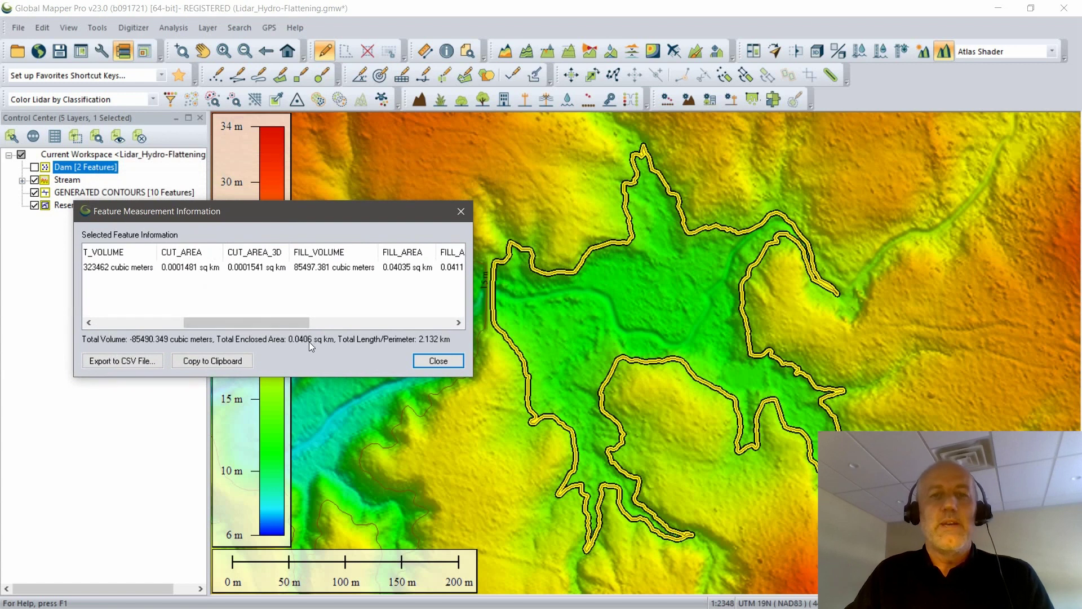